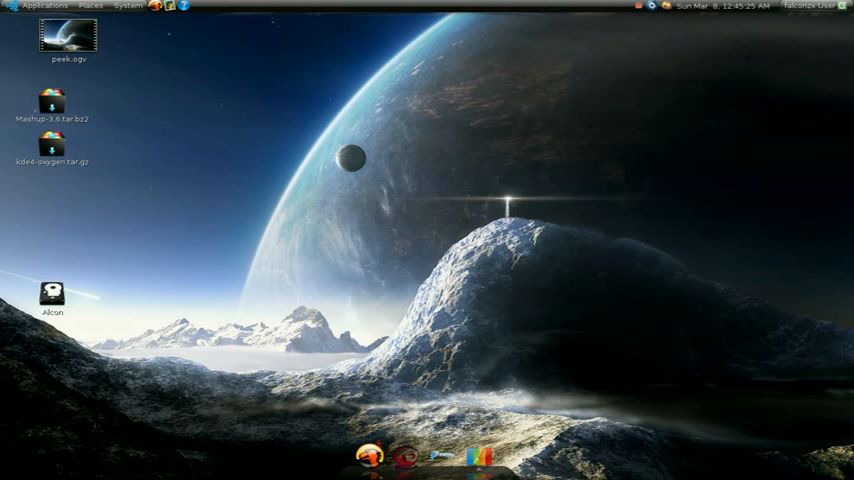
# - Launch Firefox, centre the window and navigate to gnome-look.org
pyautogui.click(371, 455)
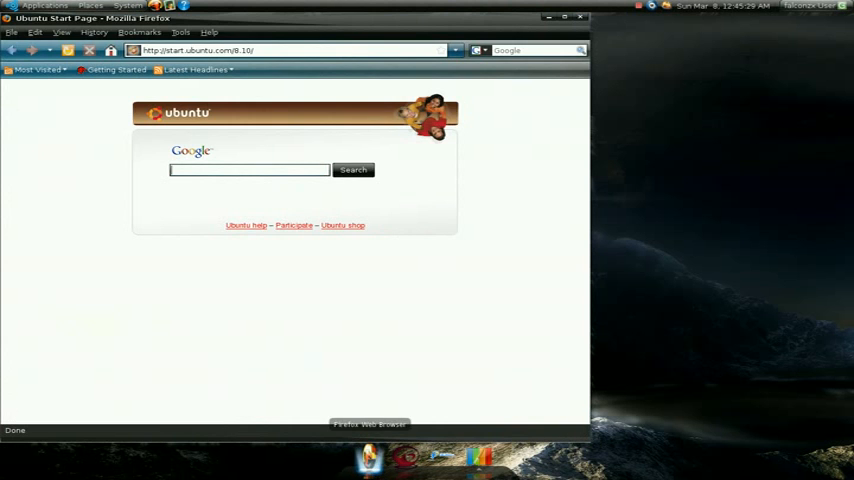
pyautogui.moveTo(268, 20); pyautogui.dragTo(460, 20)
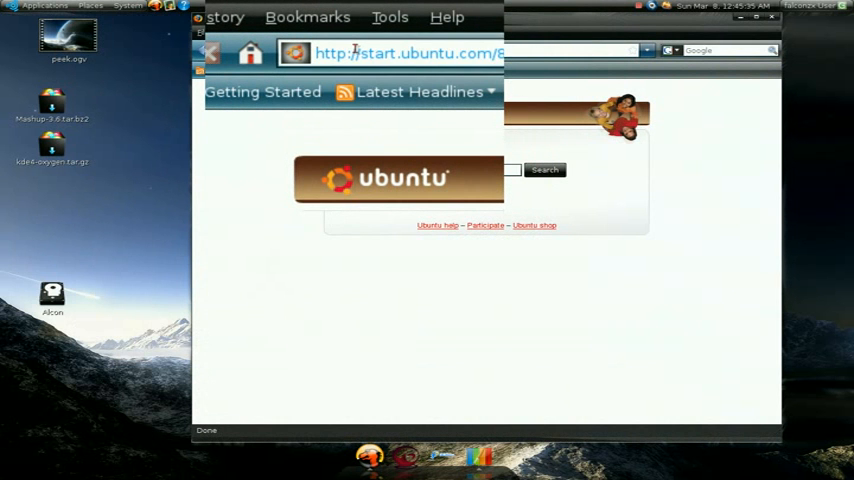
pyautogui.hotkey('ctrl', 'a')
pyautogui.press('BackSpace')
pyautogui.write('g')
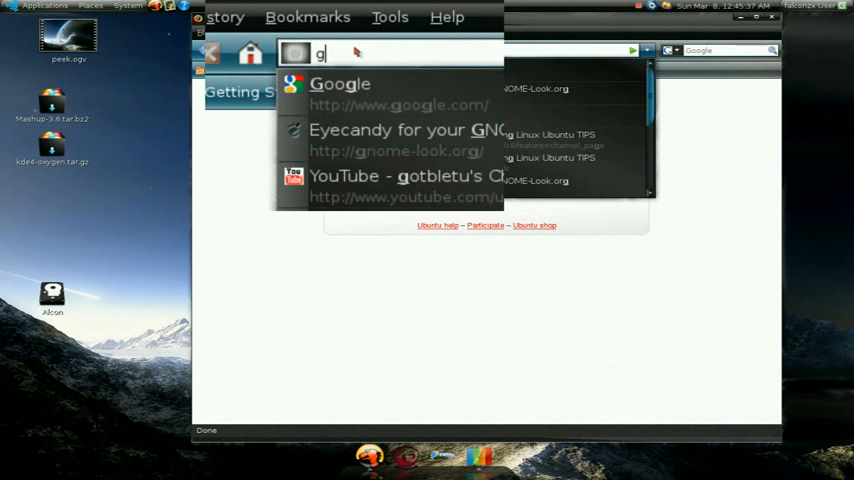
pyautogui.write('nome-')
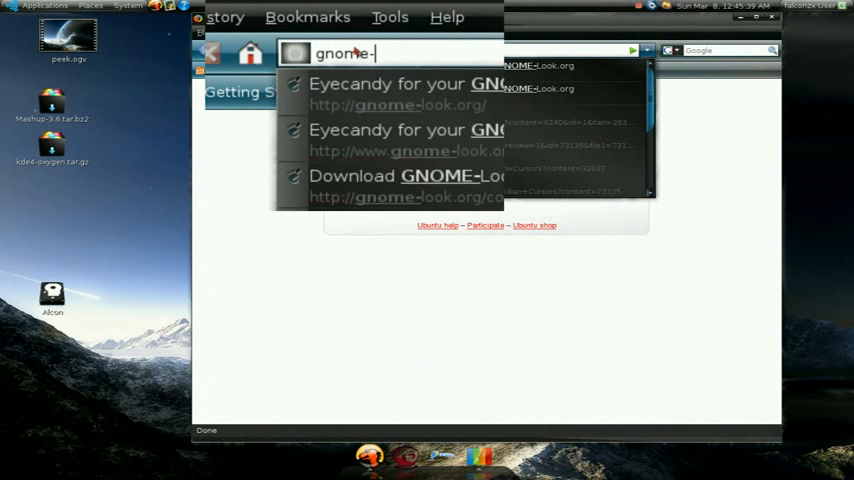
pyautogui.write('look')
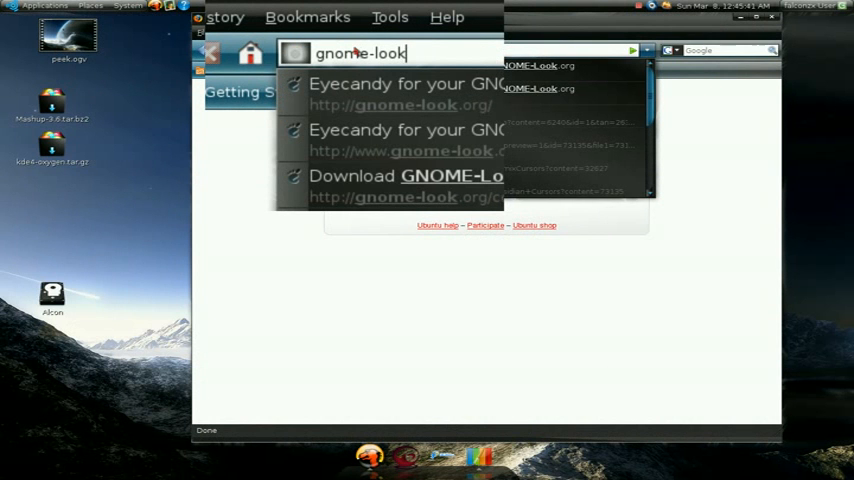
pyautogui.write('.org')
pyautogui.press('Return')
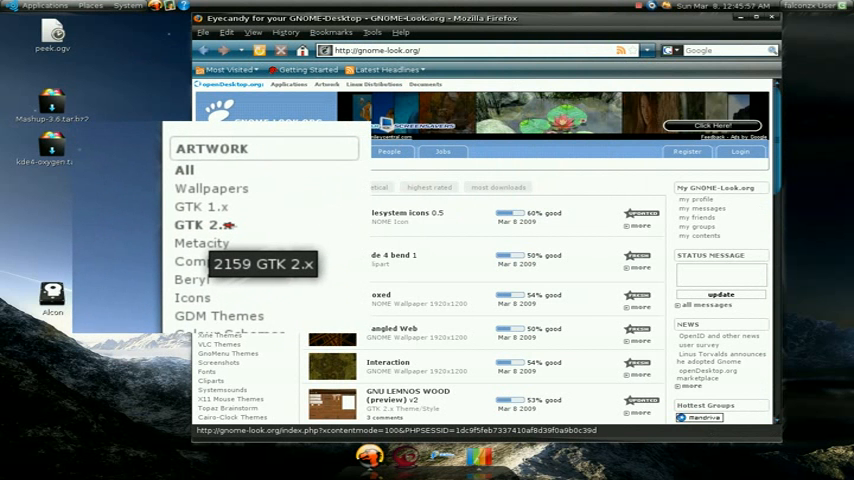
pyautogui.scroll(-1, 229, 225)
pyautogui.scroll(-1, 229, 225)
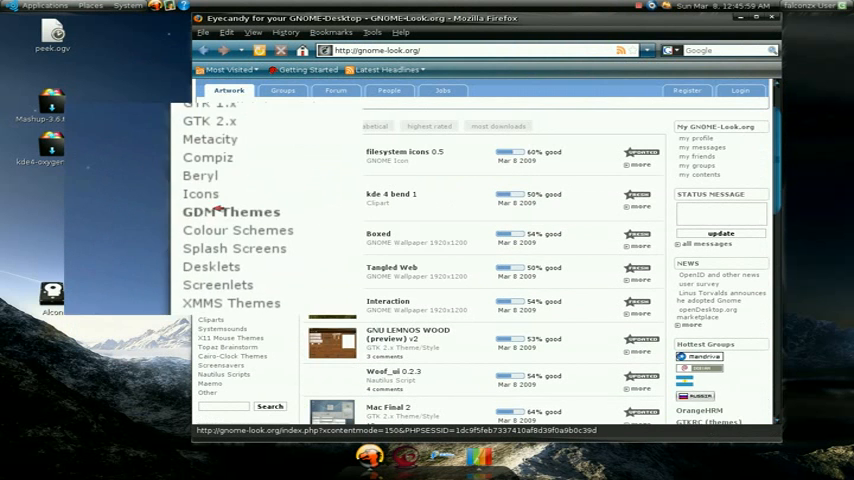
pyautogui.scroll(-2, 217, 210)
pyautogui.scroll(-2, 220, 260)
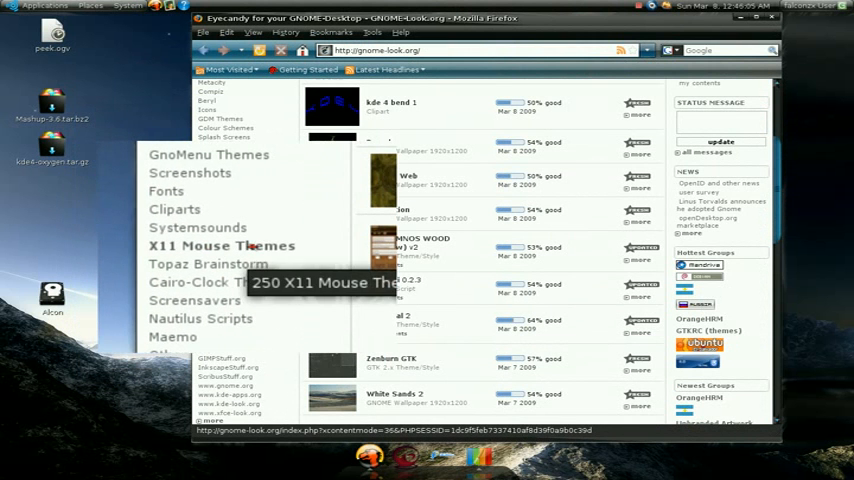
# - Browse X11 Mouse Themes to the Griffin Embers Cursors page, then close Firefox
pyautogui.click(253, 247)
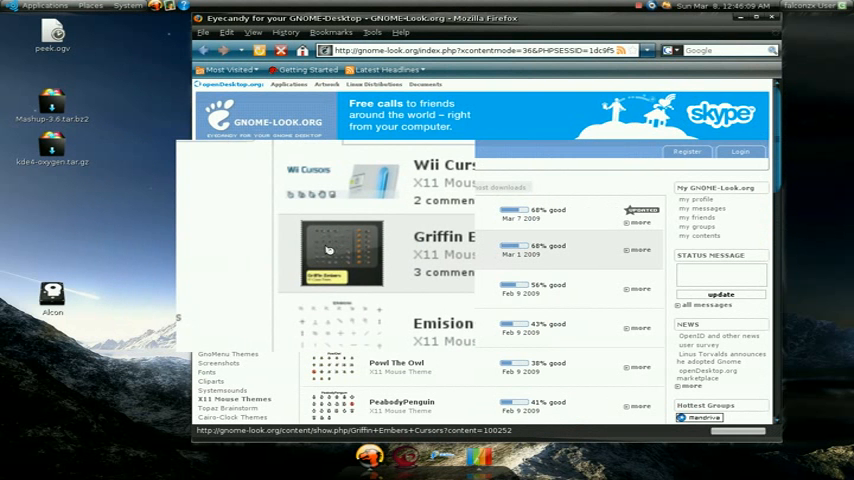
pyautogui.click(330, 250)
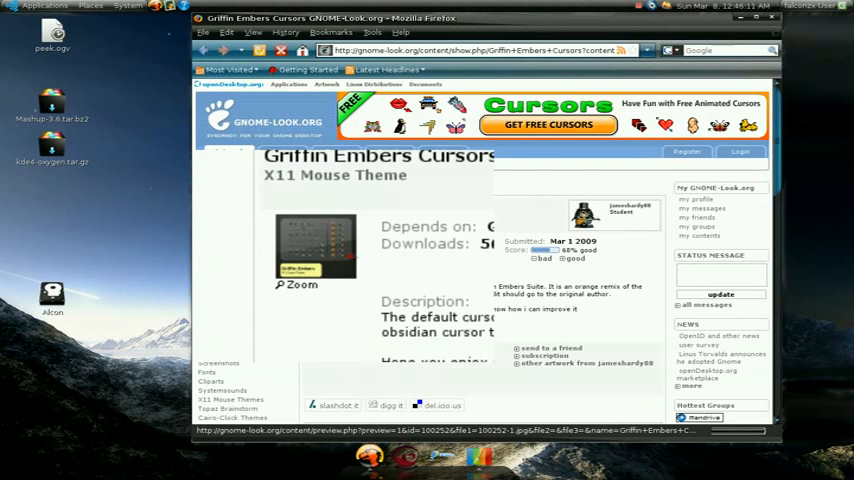
pyautogui.scroll(-3, 345, 255)
pyautogui.scroll(-3, 345, 255)
pyautogui.scroll(1, 343, 251)
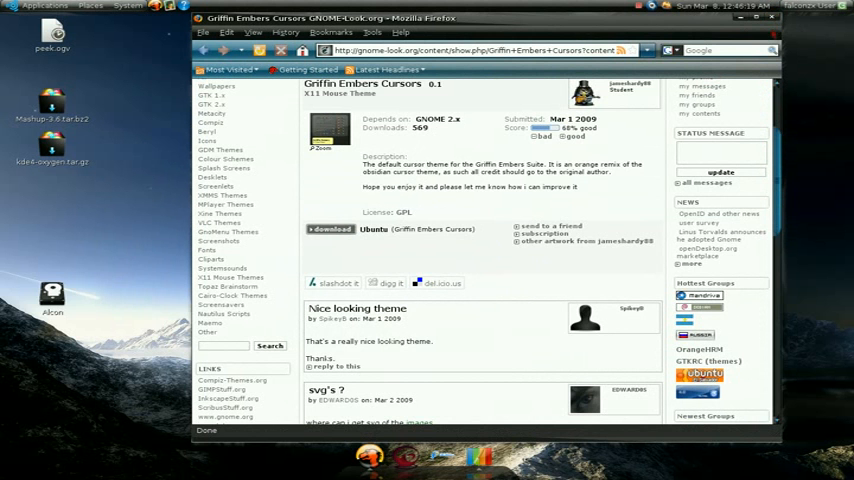
pyautogui.click(772, 17)
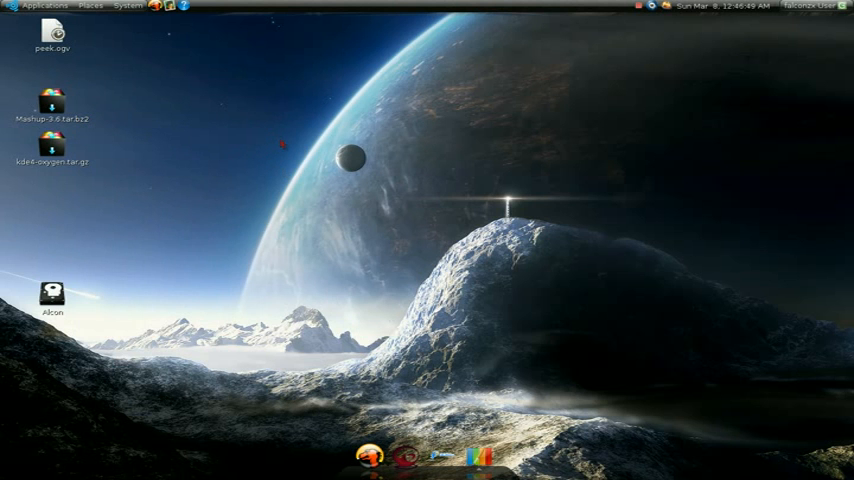
# - Reach the Theme list of Appearance Preferences from the desktop's context menu
pyautogui.rightClick(282, 143)
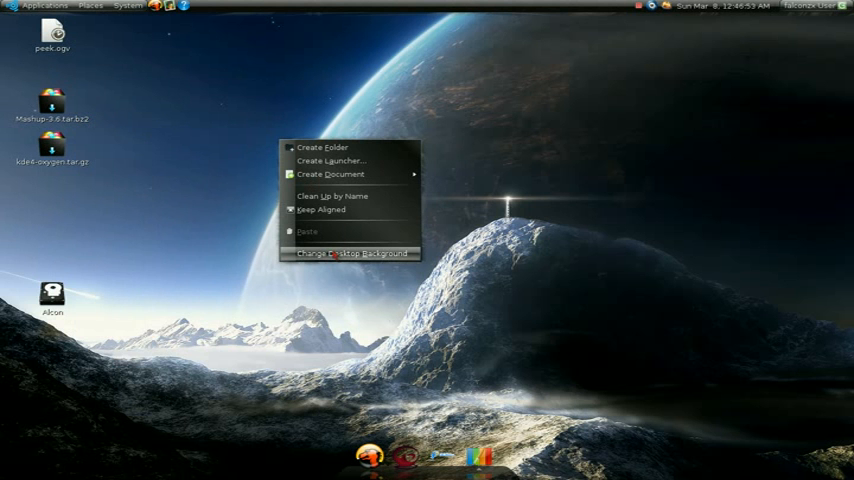
pyautogui.click(332, 254)
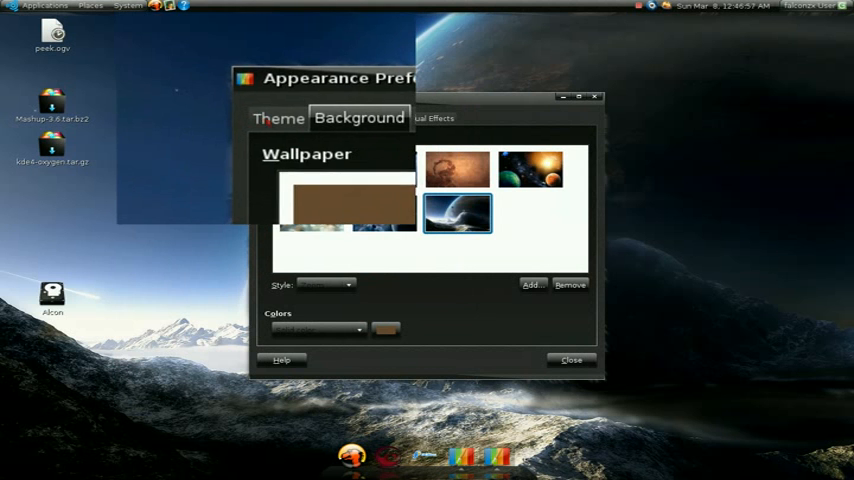
pyautogui.click(272, 118)
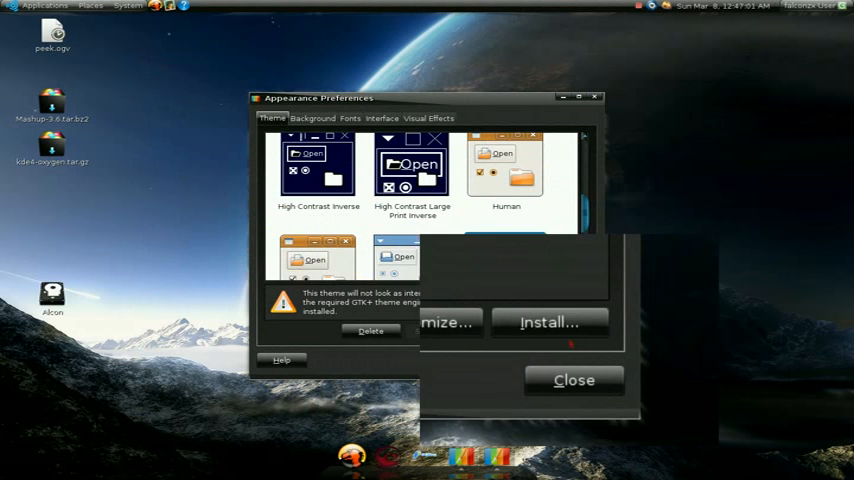
# - Install the kde4-oxygen.tar.gz theme package from the Desktop folder
pyautogui.click(563, 331)
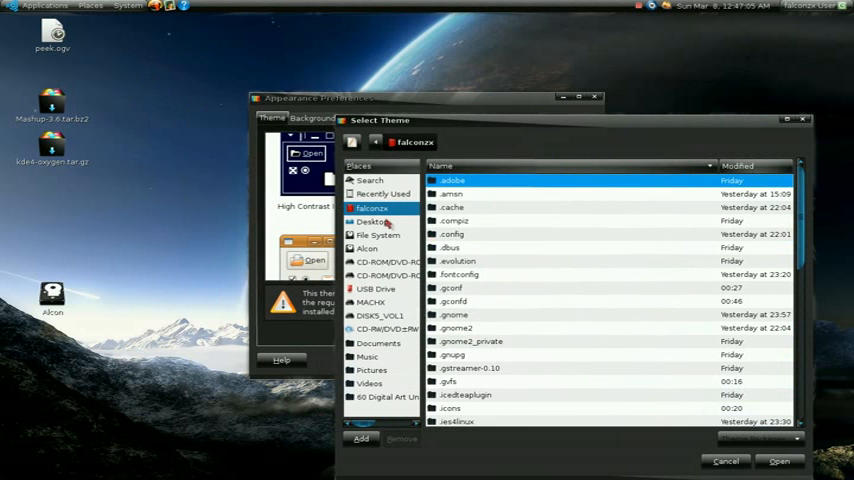
pyautogui.click(373, 221)
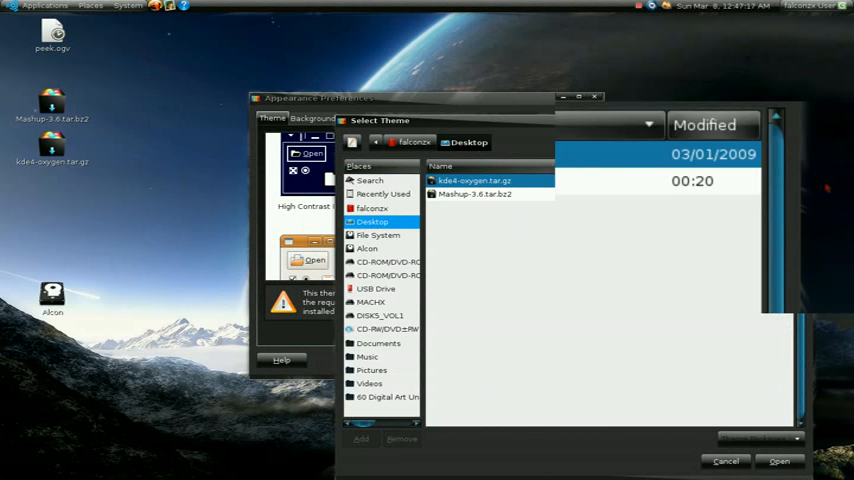
pyautogui.press('Return')
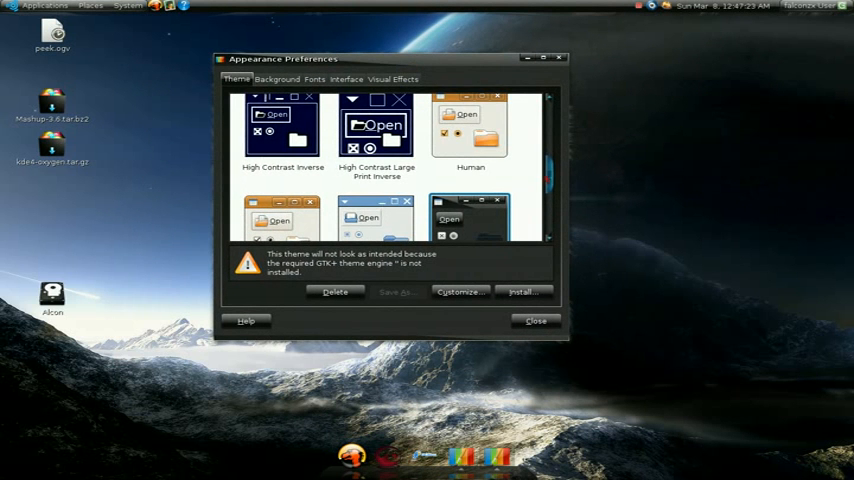
pyautogui.scroll(-3, 390, 170)
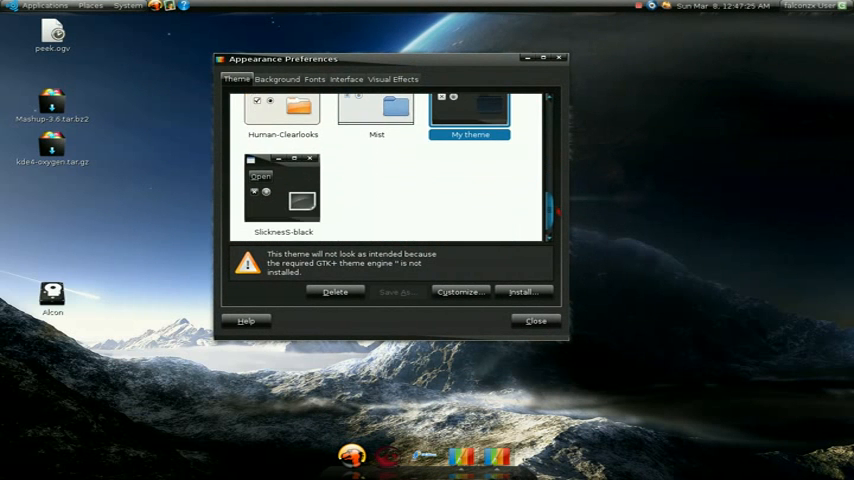
pyautogui.scroll(3, 390, 170)
pyautogui.scroll(3, 390, 170)
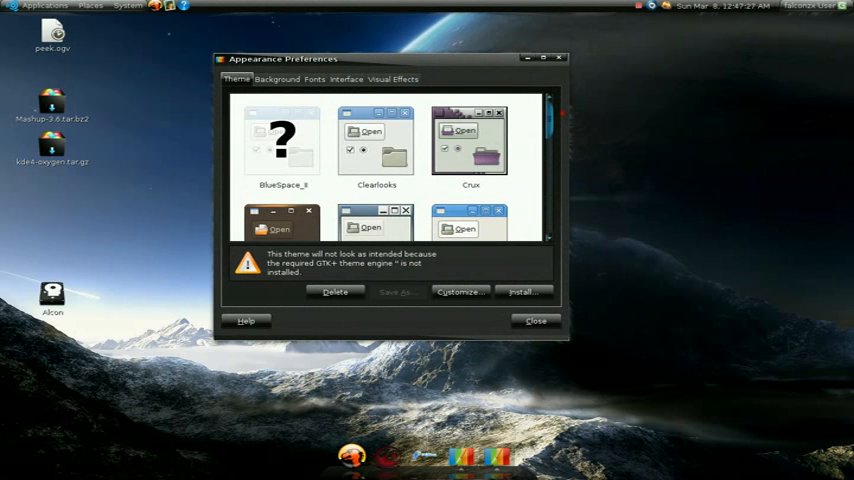
pyautogui.scroll(-1, 390, 170)
pyautogui.scroll(-2, 390, 170)
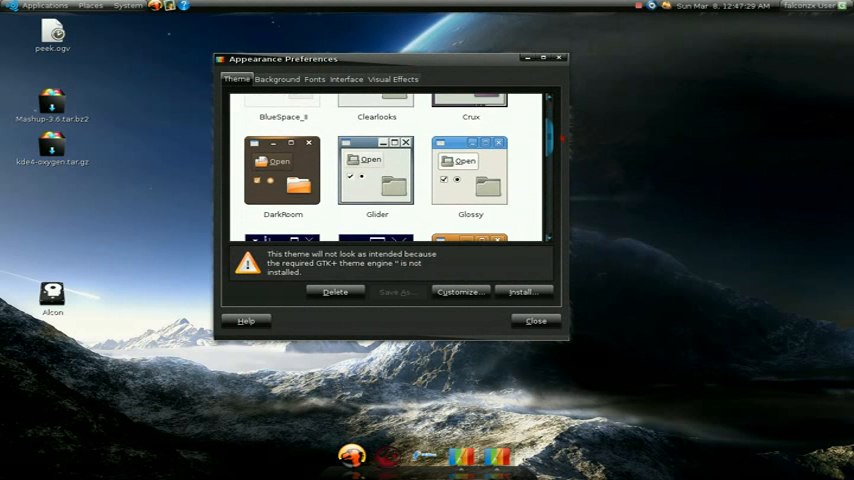
pyautogui.scroll(-1, 390, 170)
pyautogui.scroll(-1, 390, 170)
pyautogui.scroll(-1, 390, 170)
pyautogui.scroll(-1, 390, 170)
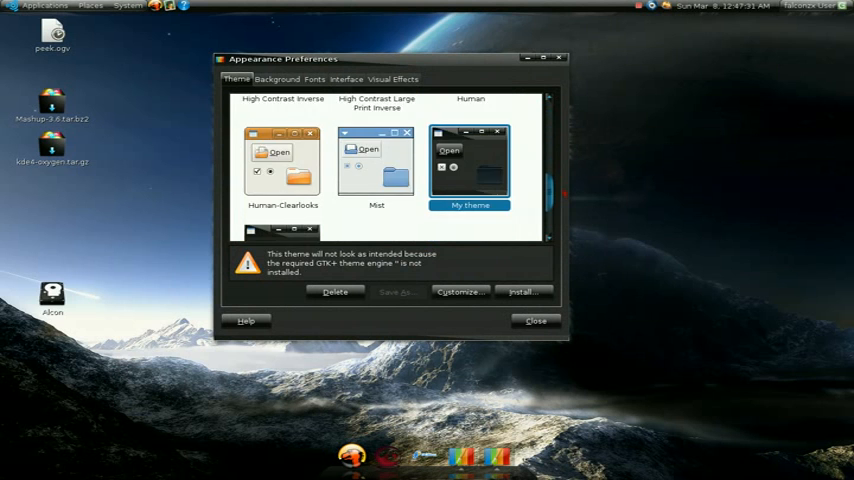
pyautogui.scroll(-2, 390, 170)
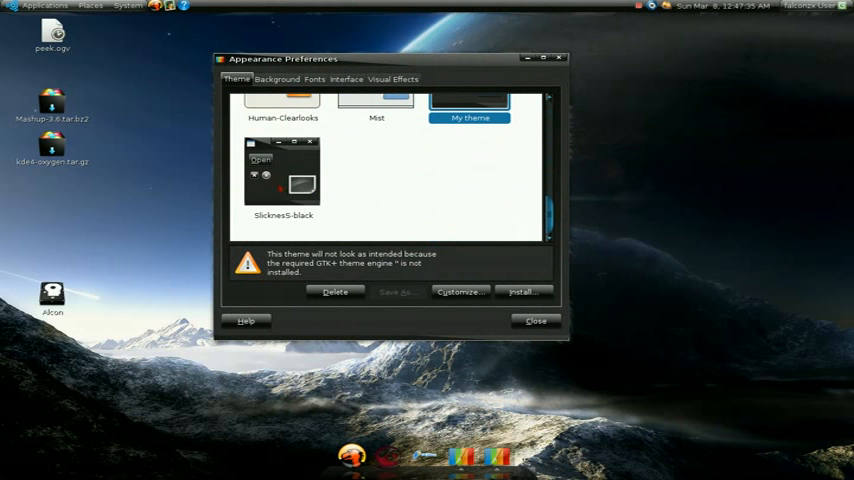
# - Apply the dark theme thumbnail so the desktop uses the Custom theme
pyautogui.click(283, 180)
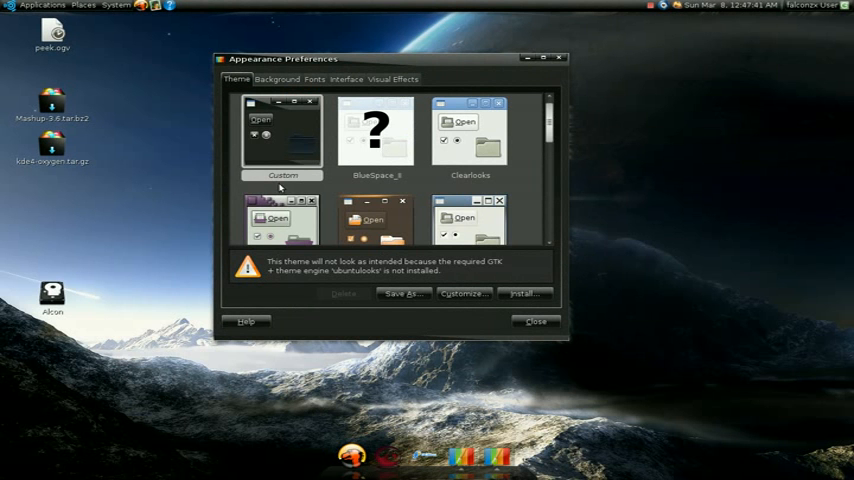
pyautogui.moveTo(550, 138); pyautogui.dragTo(556, 238)
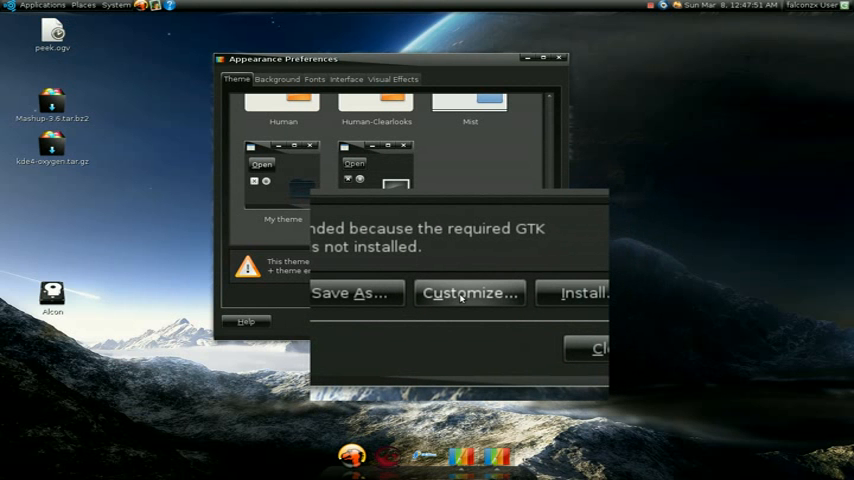
# - In Customize Theme, try Clearlooks for controls and settle on BlueSpace_II
pyautogui.click(461, 296)
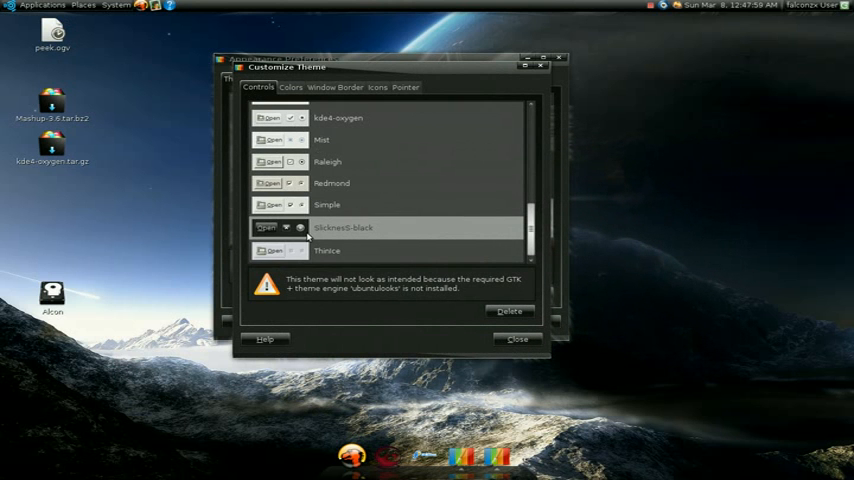
pyautogui.moveTo(530, 235); pyautogui.dragTo(543, 131)
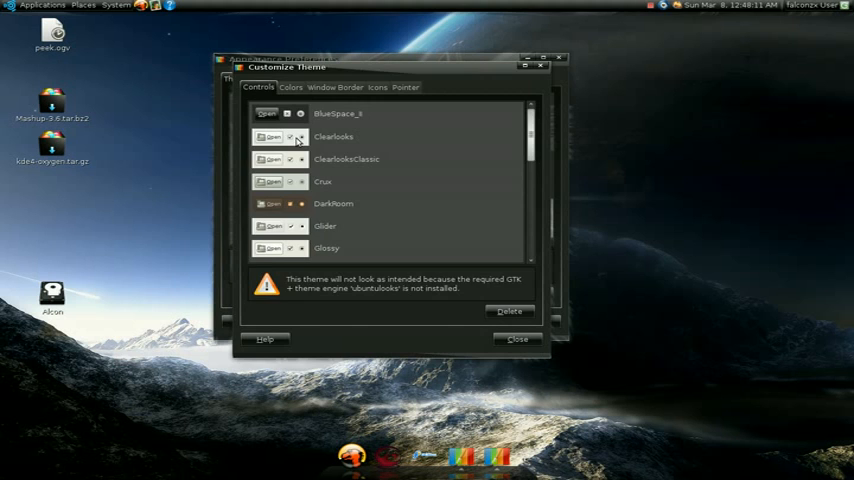
pyautogui.click(297, 140)
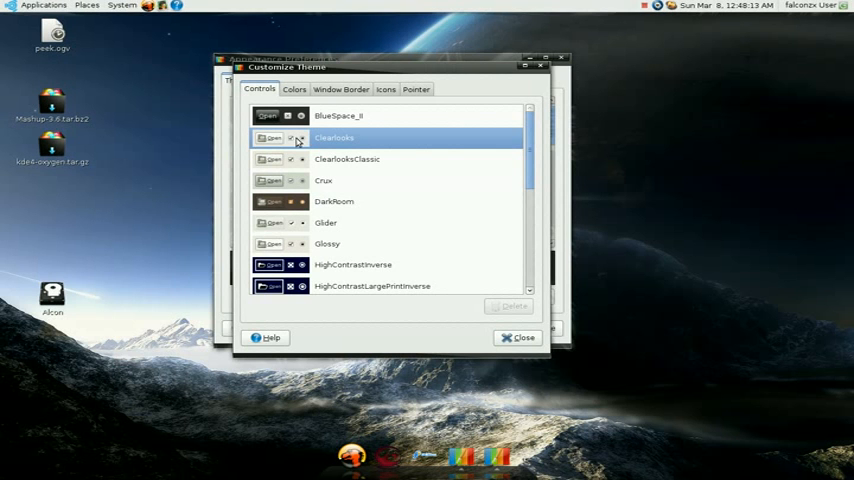
pyautogui.click(292, 115)
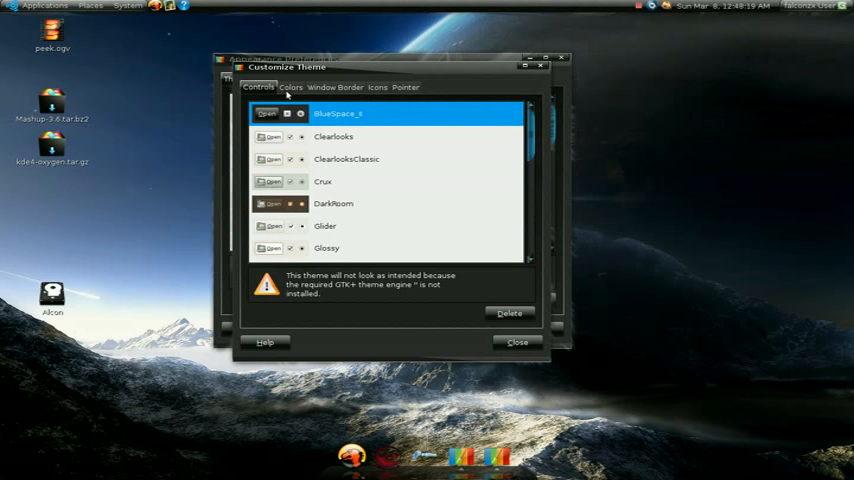
# - Show the Colors settings of the customised theme
pyautogui.click(289, 88)
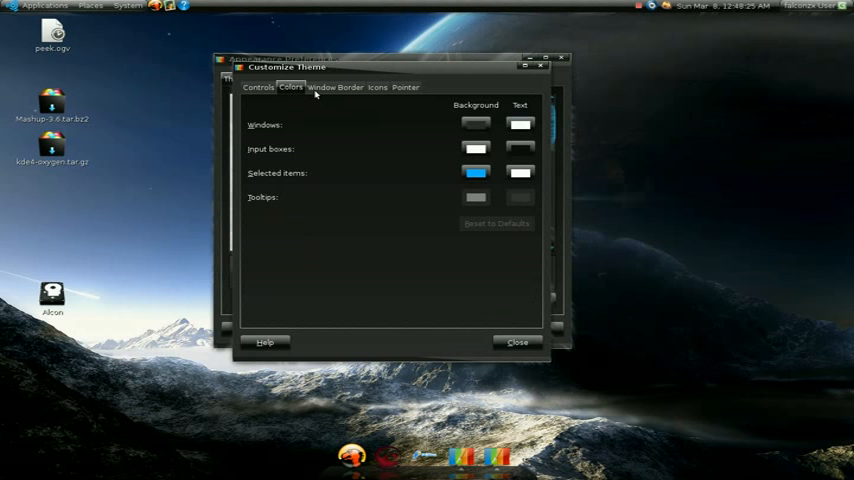
pyautogui.click(318, 93)
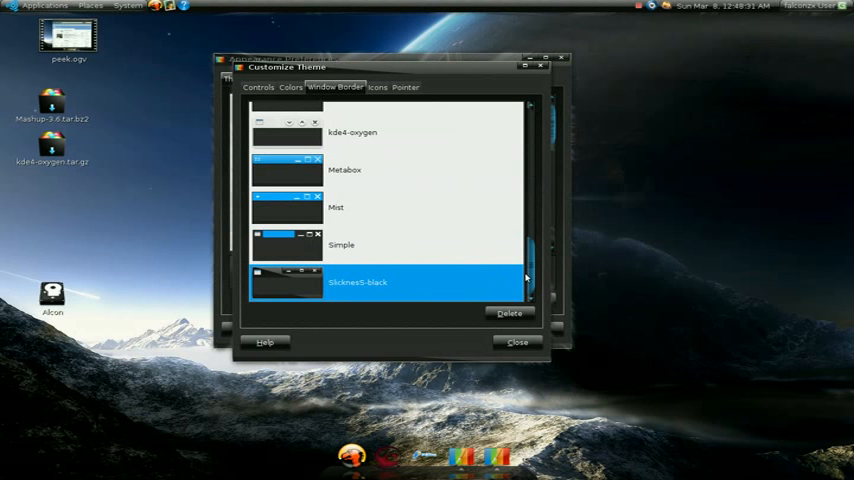
pyautogui.moveTo(528, 285); pyautogui.dragTo(539, 148)
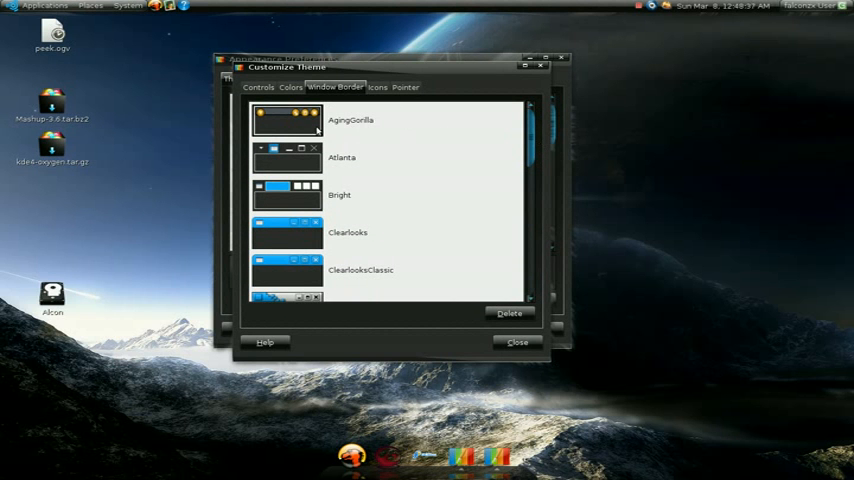
pyautogui.click(306, 126)
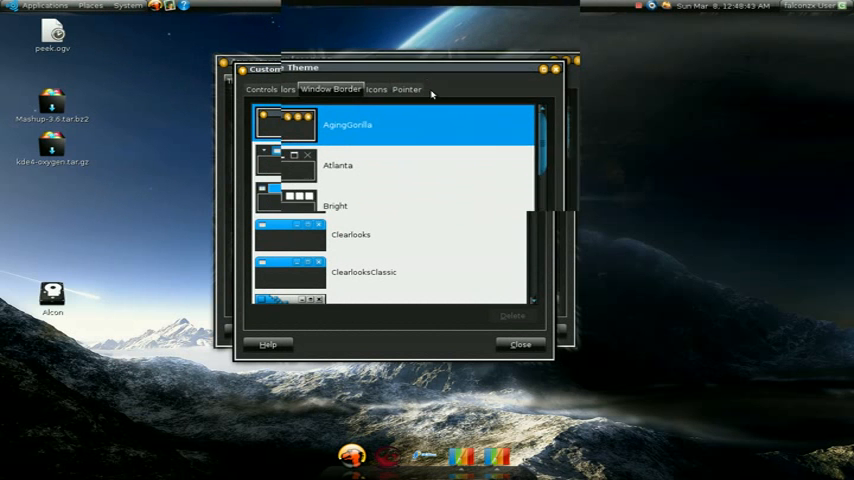
pyautogui.scroll(-1, 535, 150)
pyautogui.moveTo(535, 150); pyautogui.dragTo(538, 282)
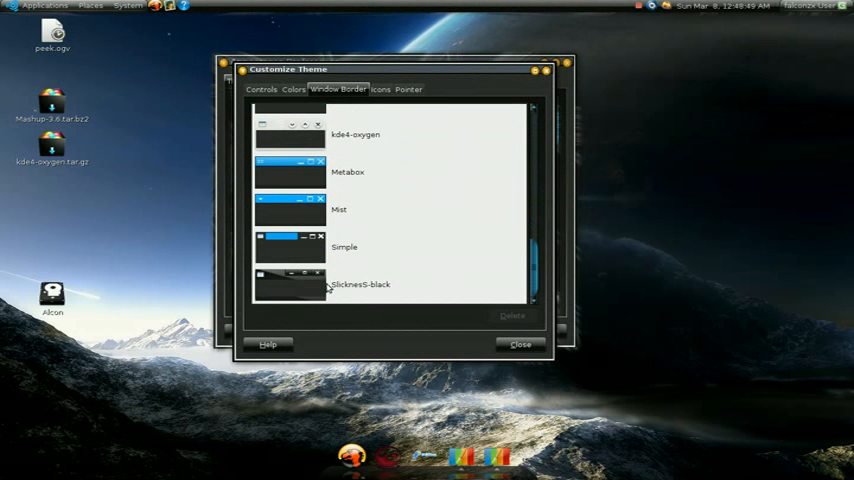
pyautogui.click(365, 284)
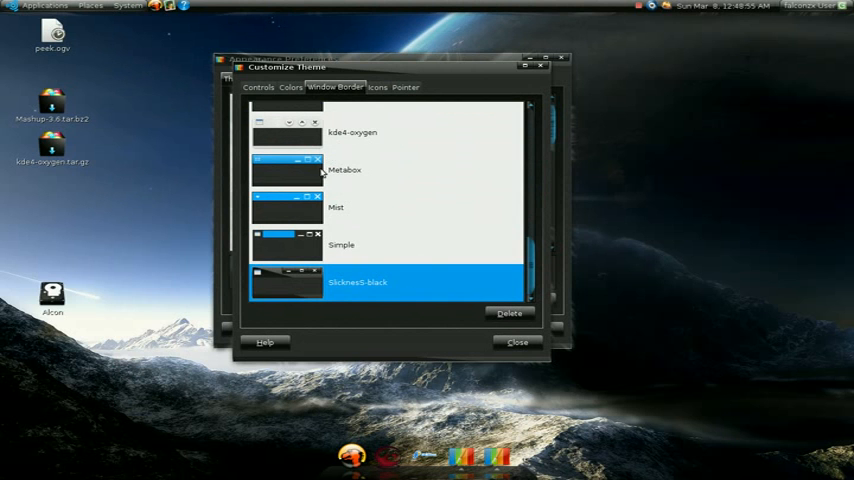
# - Try the Human and Mist icon sets, then return to Mashup icons
pyautogui.click(379, 89)
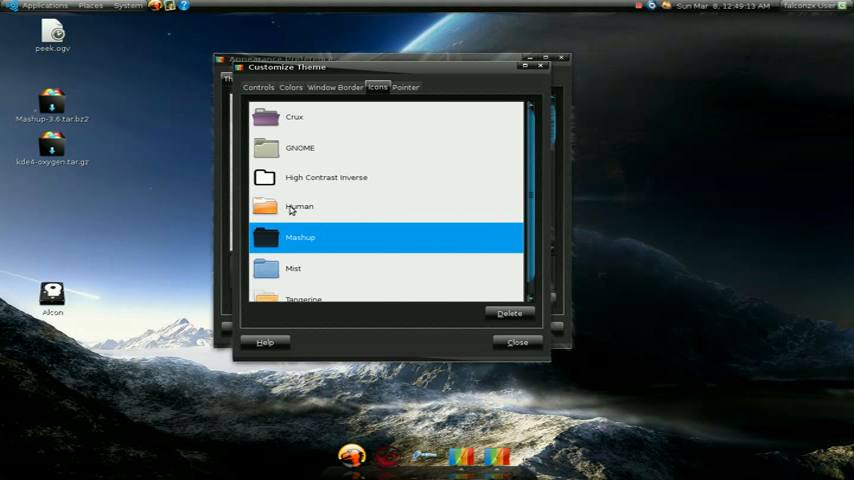
pyautogui.click(292, 210)
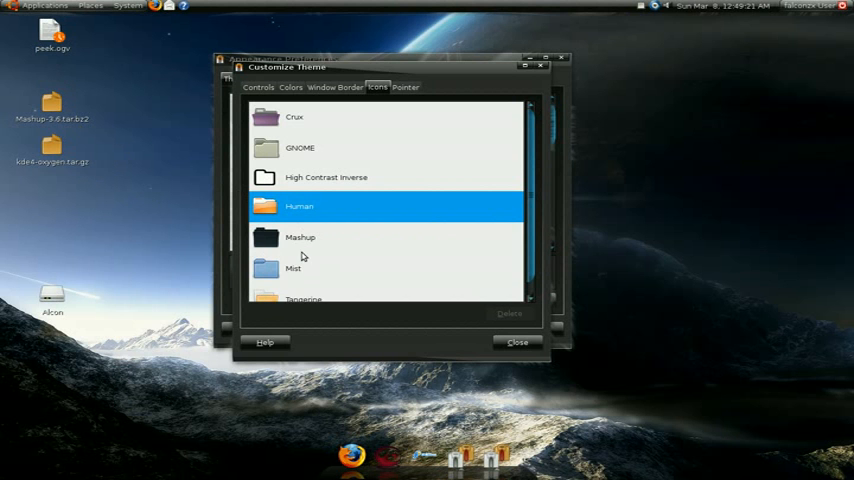
pyautogui.click(304, 268)
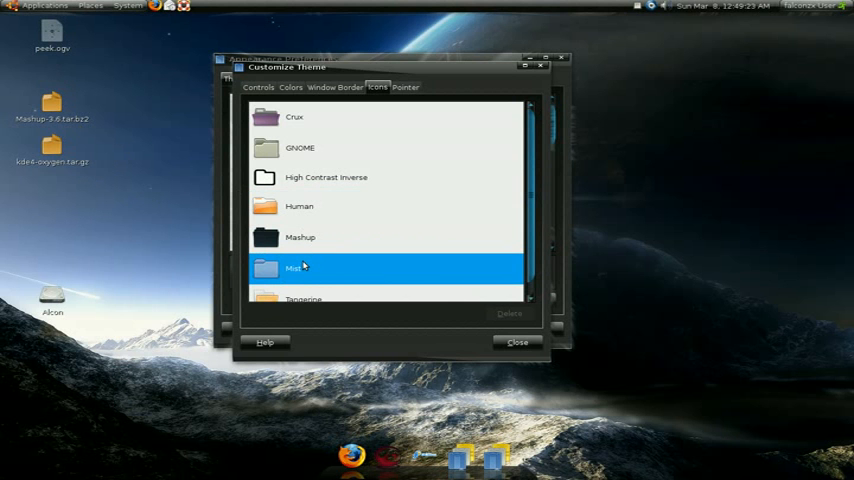
pyautogui.click(305, 240)
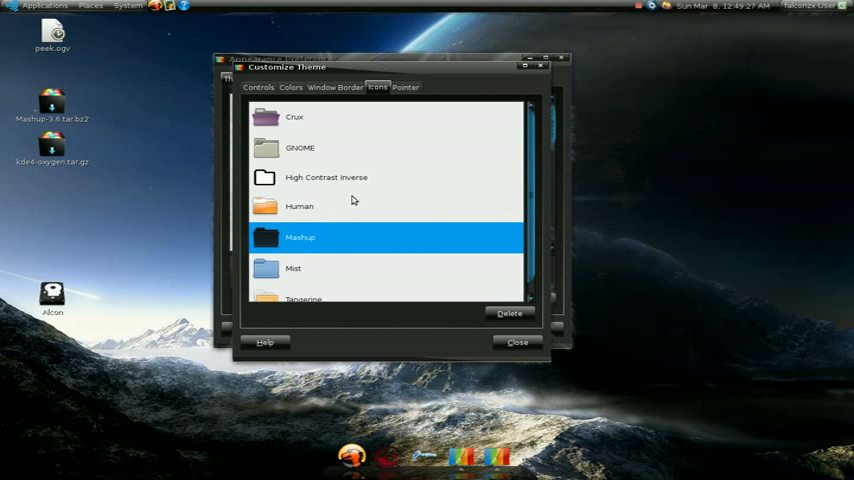
# - Try the ComixCursors-Black-Huge pointer, then choose the redglass pointer theme
pyautogui.click(401, 88)
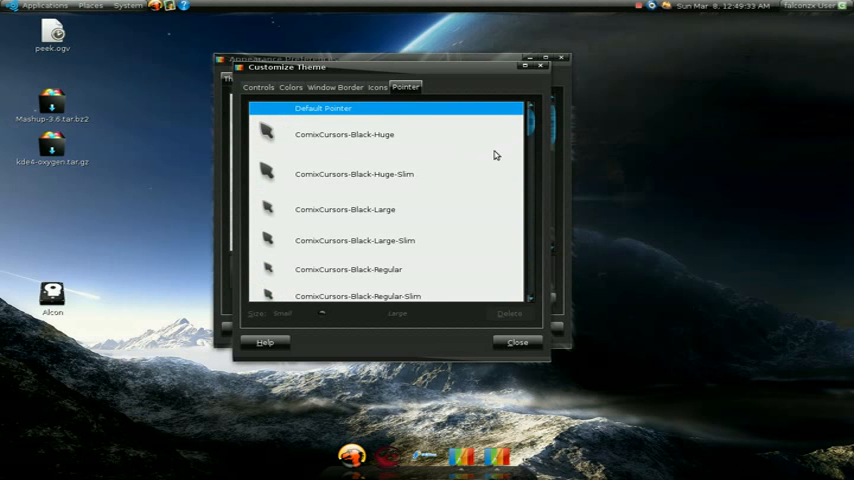
pyautogui.moveTo(531, 112)
pyautogui.mouseDown()
pyautogui.moveTo(554, 292)
pyautogui.moveTo(560, 120)
pyautogui.mouseUp()
pyautogui.click(340, 121)
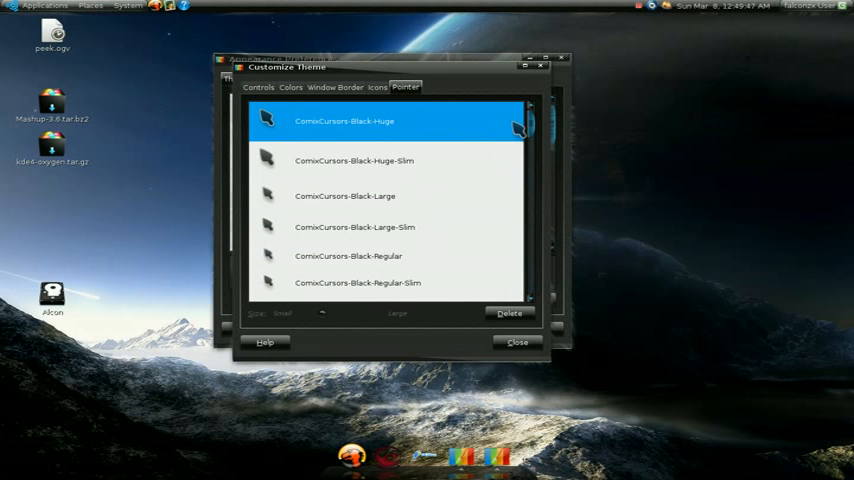
pyautogui.moveTo(528, 125)
pyautogui.mouseDown()
pyautogui.moveTo(537, 148)
pyautogui.moveTo(535, 300)
pyautogui.mouseUp()
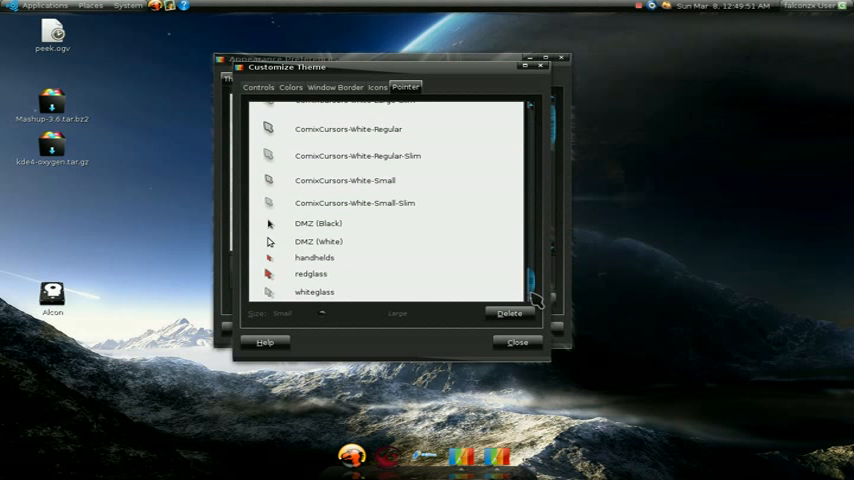
pyautogui.click(320, 274)
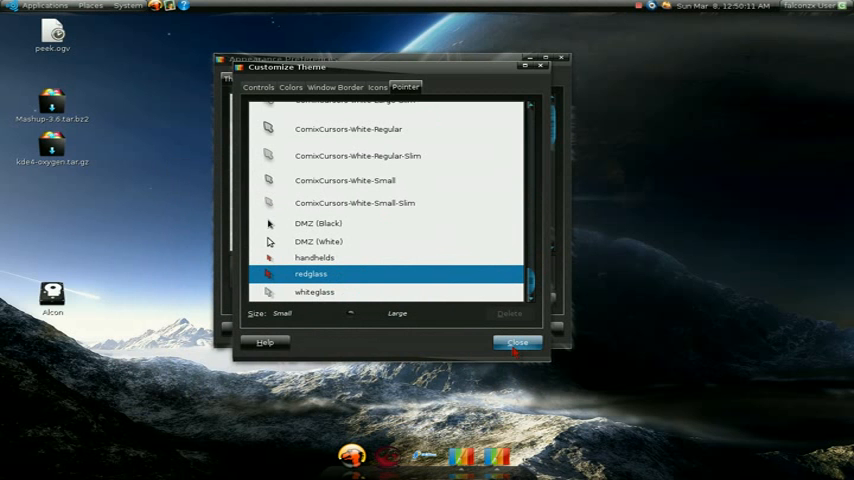
# - Close the customisation and save the theme under the name custompimp
pyautogui.click(518, 344)
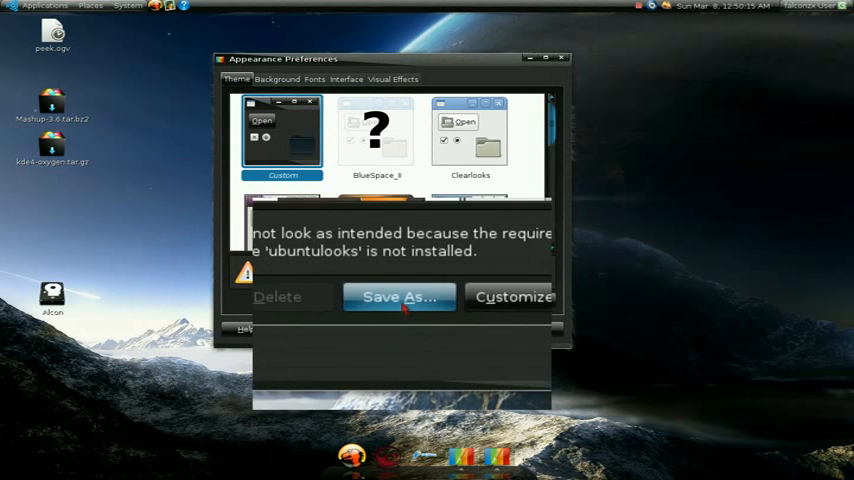
pyautogui.click(399, 301)
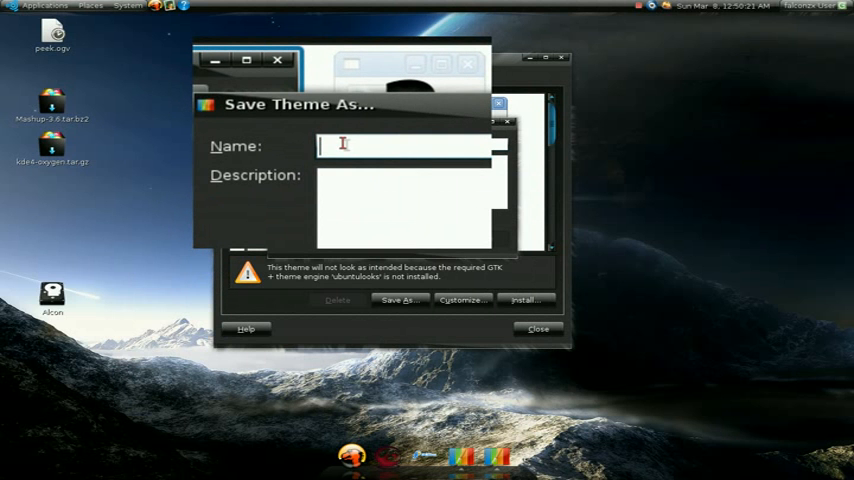
pyautogui.write('custom')
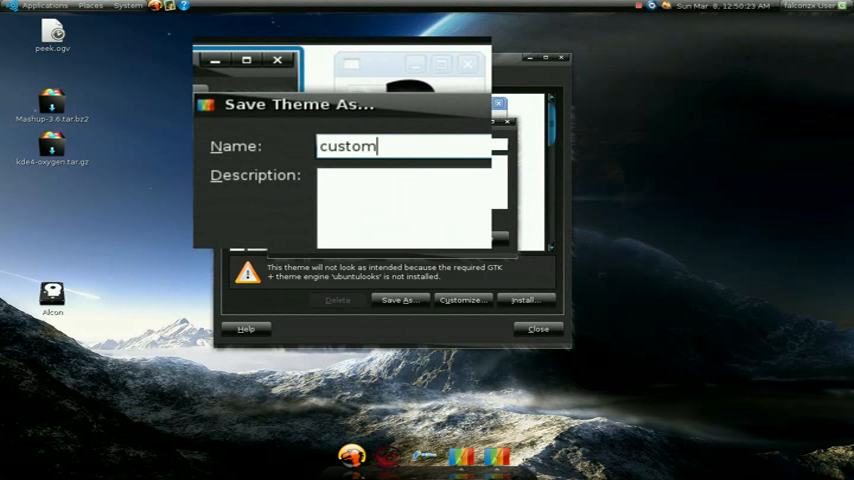
pyautogui.write('pimp')
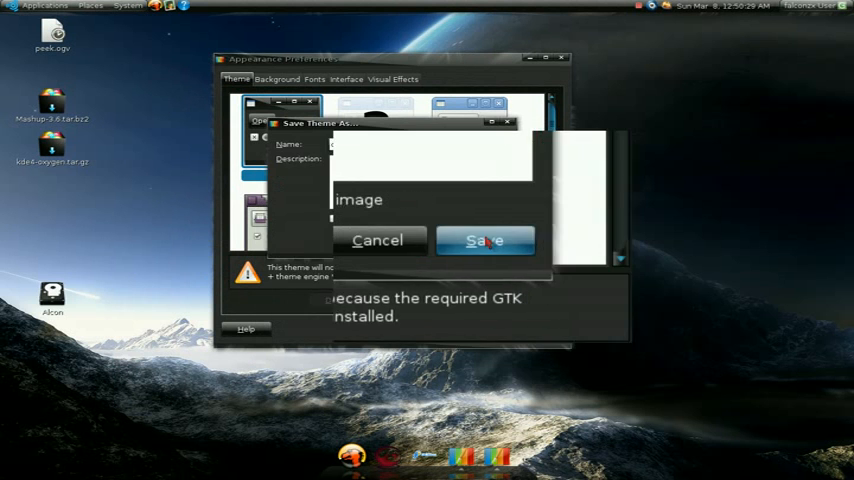
pyautogui.click(487, 240)
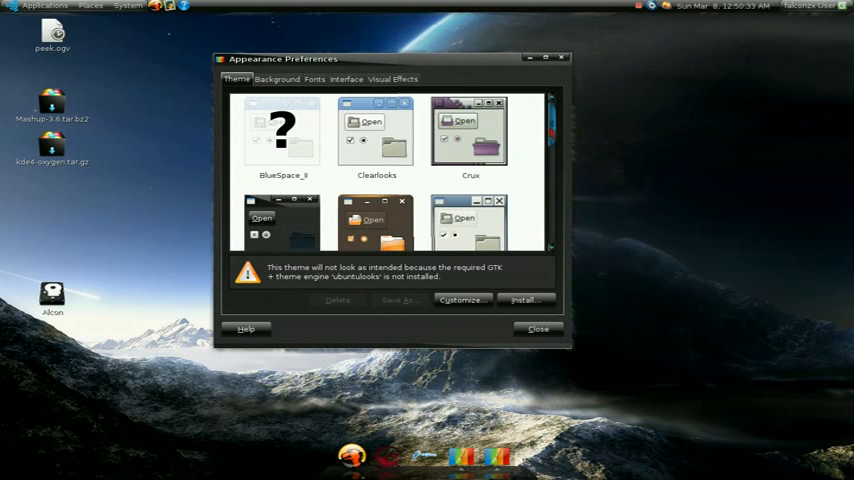
pyautogui.scroll(-2, 390, 170)
pyautogui.scroll(-2, 390, 170)
pyautogui.scroll(-2, 390, 170)
pyautogui.scroll(-1, 390, 170)
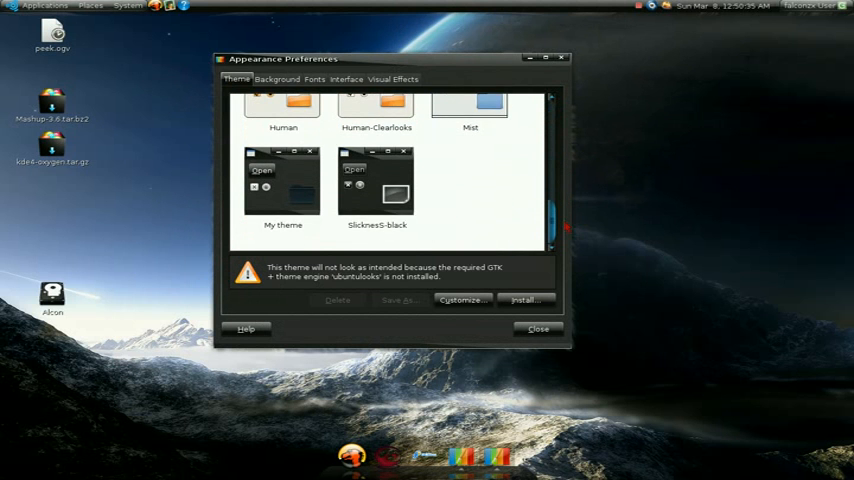
pyautogui.scroll(2, 390, 170)
pyautogui.scroll(2, 390, 170)
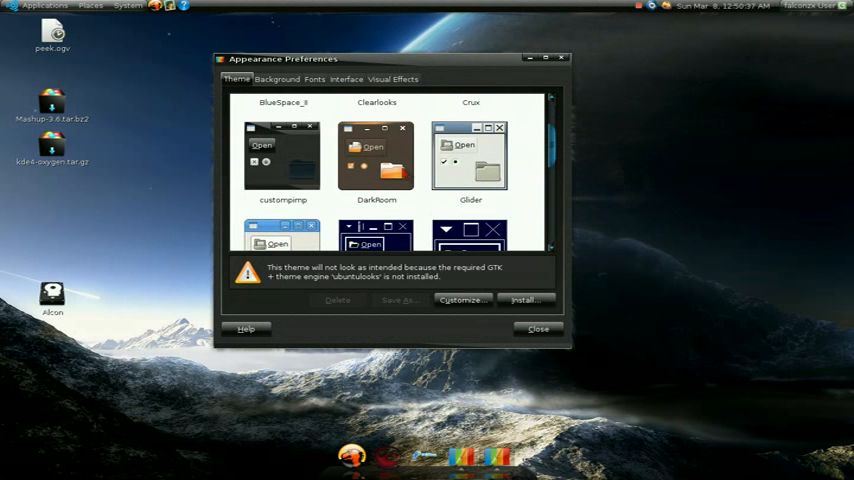
# - Try custompimp, My theme, SlicknesS-black and Custom, then apply My theme
pyautogui.click(290, 173)
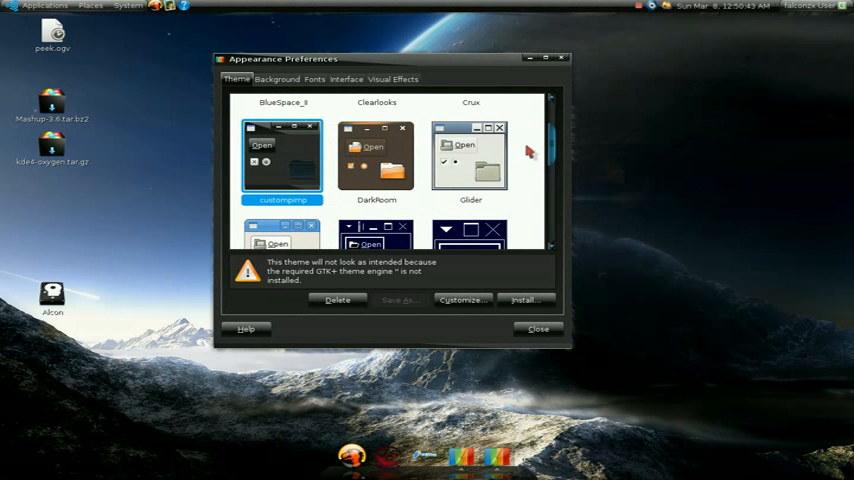
pyautogui.scroll(-1, 528, 150)
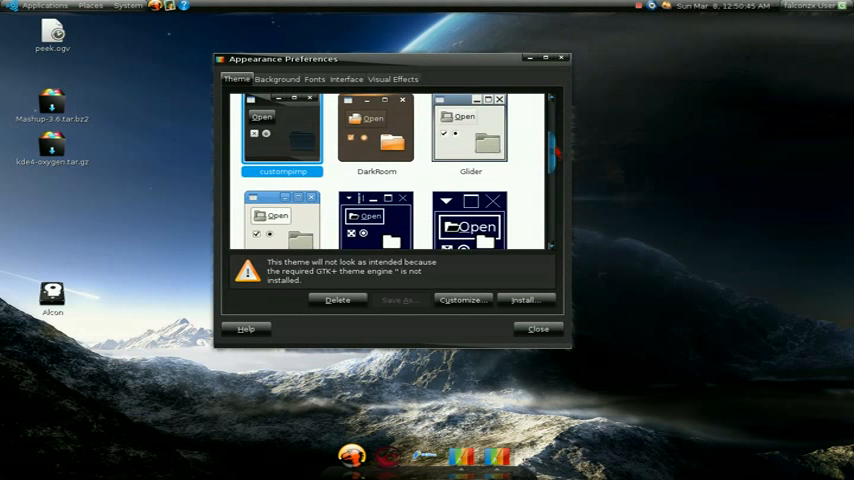
pyautogui.moveTo(552, 150); pyautogui.dragTo(552, 225)
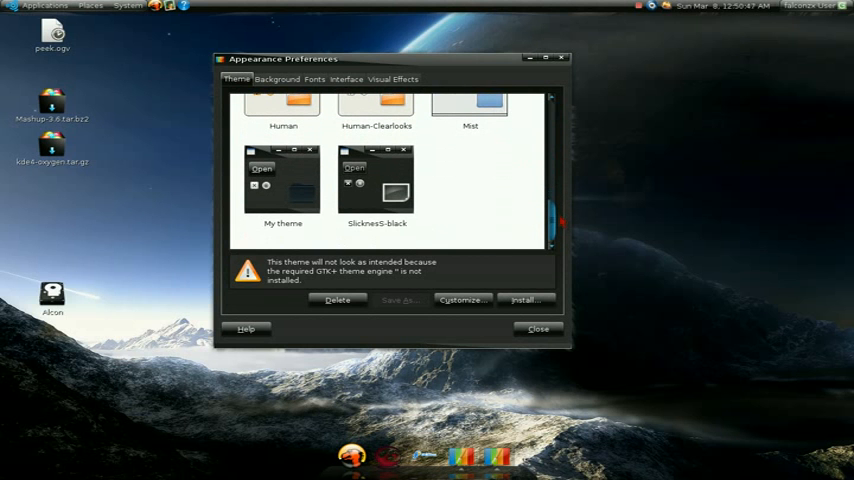
pyautogui.click(285, 203)
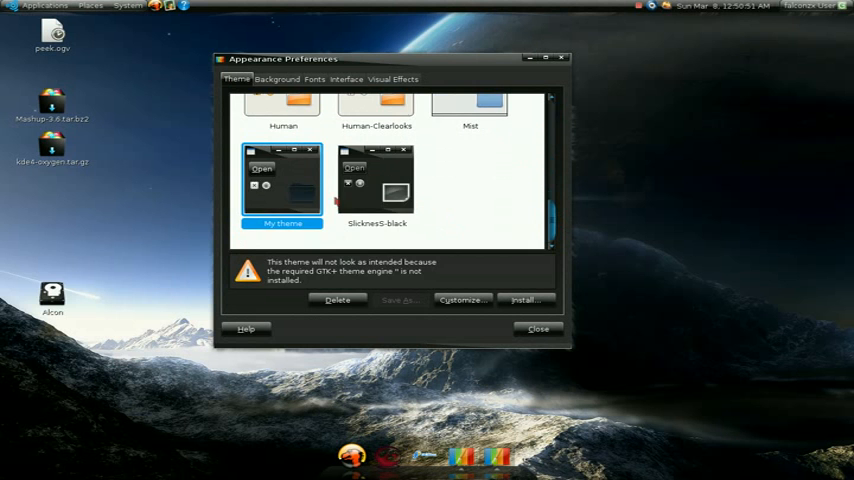
pyautogui.click(376, 180)
pyautogui.scroll(5, 530, 146)
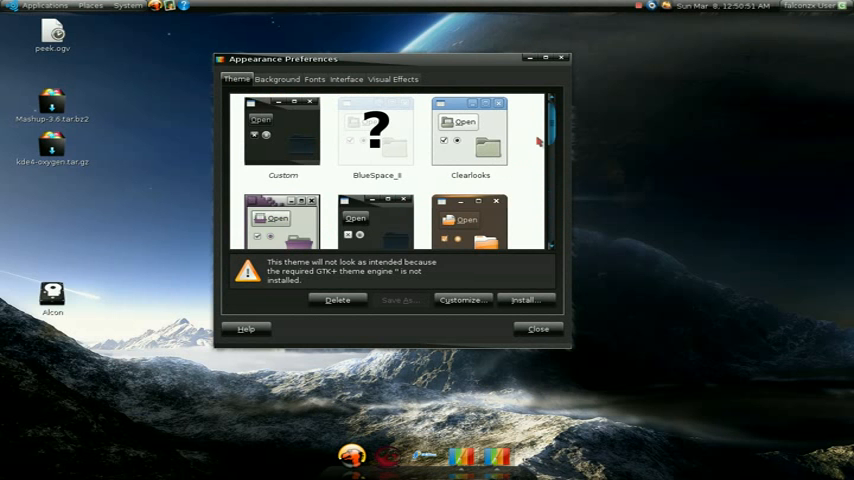
pyautogui.scroll(-5, 530, 146)
pyautogui.click(514, 230)
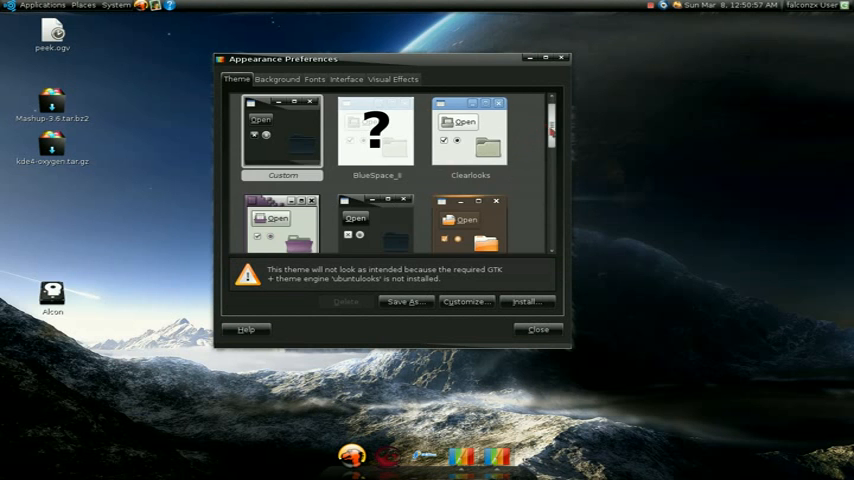
pyautogui.scroll(-5, 400, 170)
pyautogui.click(389, 199)
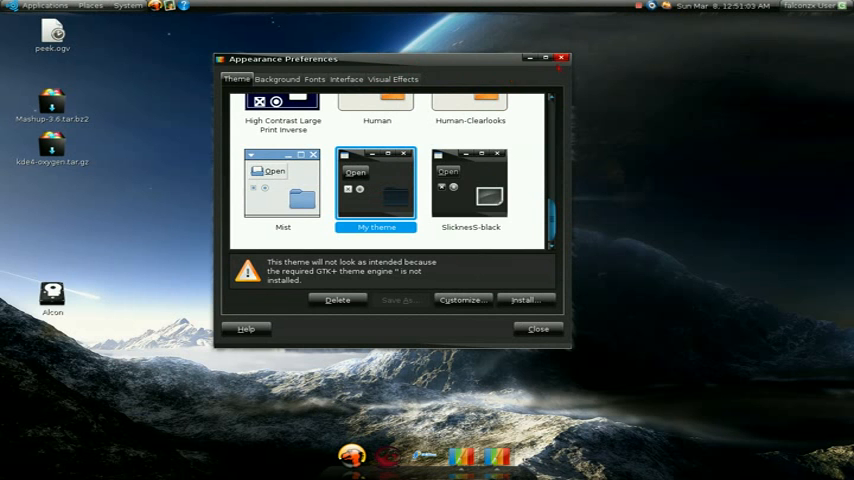
# - Close Appearance Preferences, browse the Applications menu briefly, and return to the dark-themed desktop
pyautogui.click(561, 59)
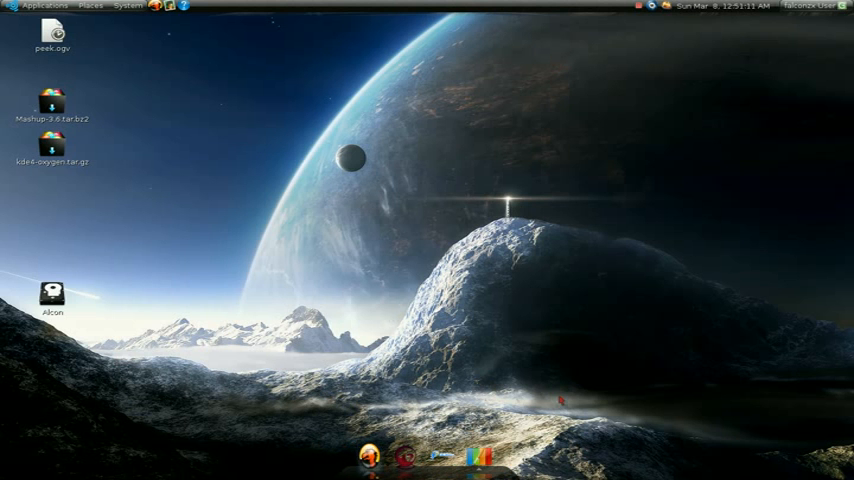
pyautogui.click(40, 6)
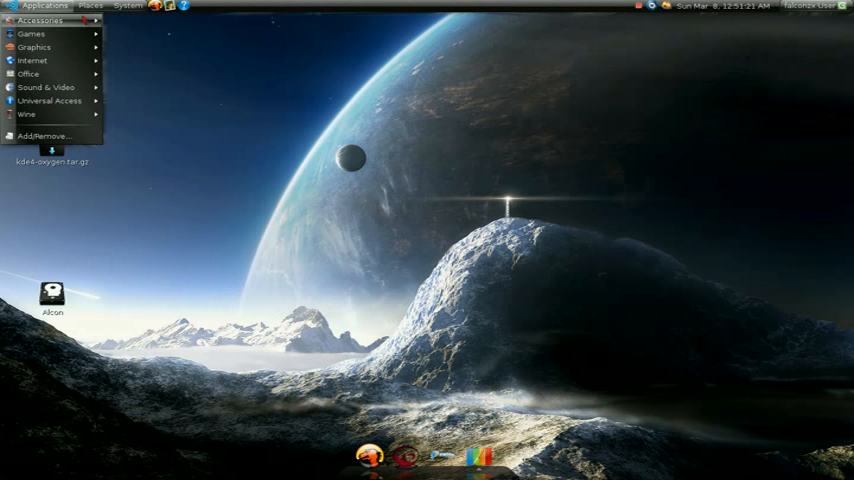
pyautogui.moveTo(40, 20)
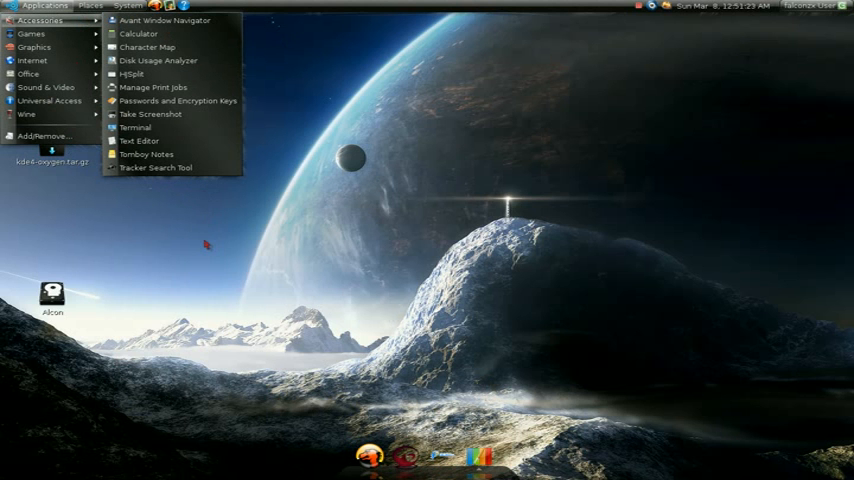
pyautogui.click(206, 244)
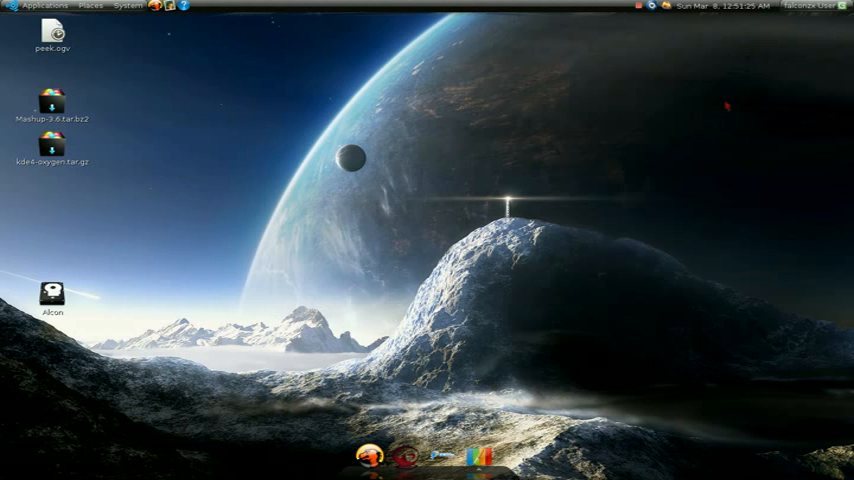